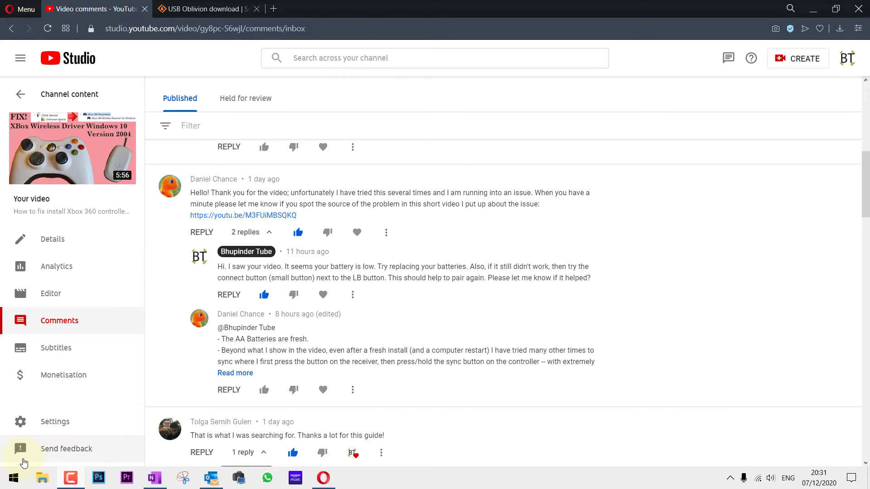
# Check the installed Windows version and build with winver, and close the About Windows dialog
pyautogui.click(13, 478)
pyautogui.write('winver')
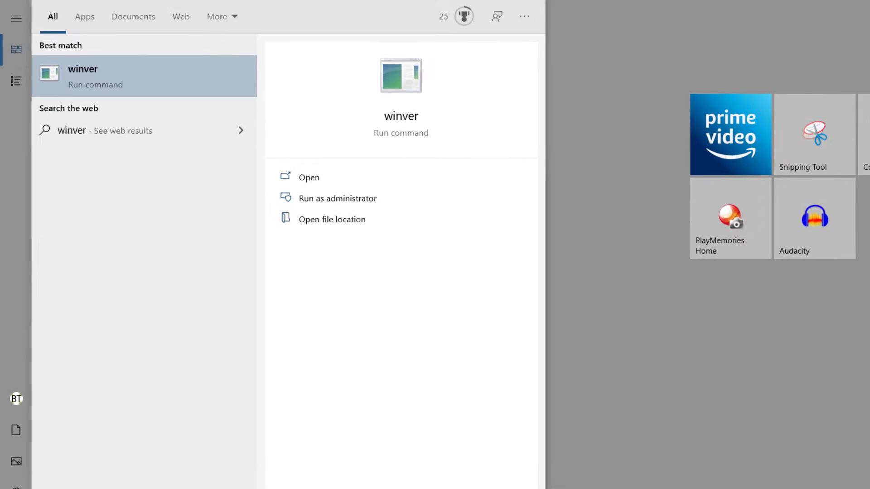
pyautogui.press('Return')
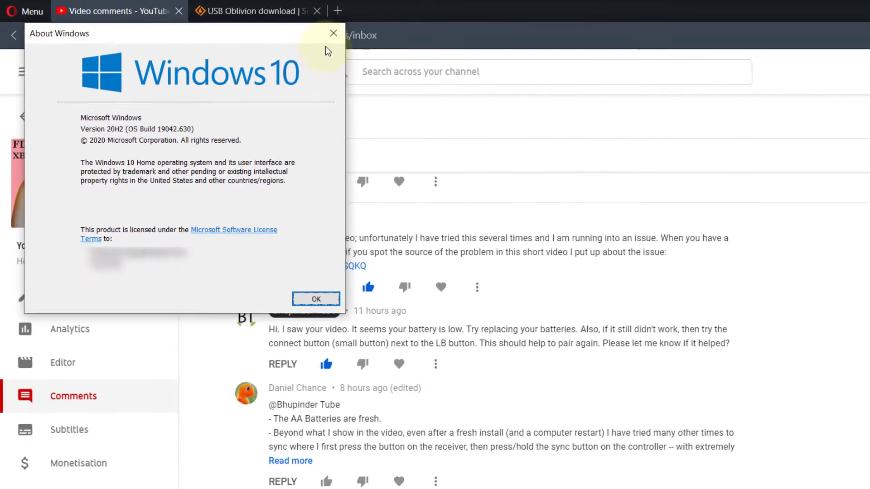
pyautogui.click(506, 50)
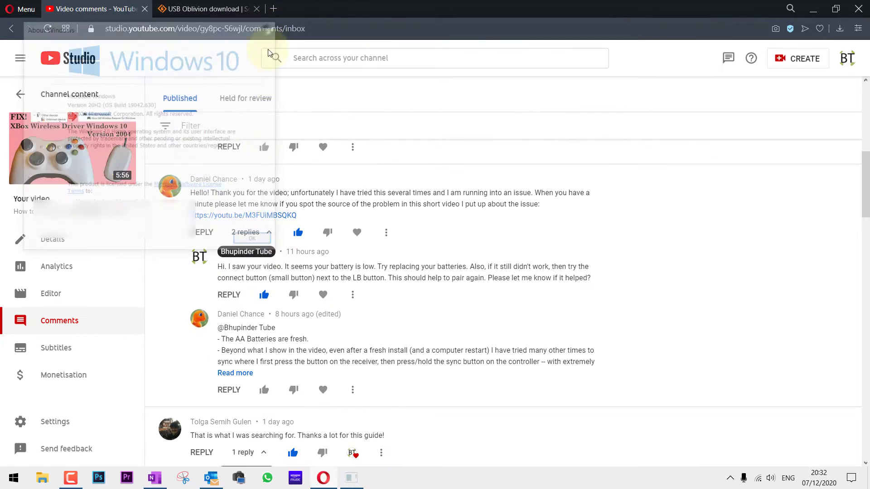
# Open Device Manager and inspect the devices under Xbox 360 Peripherals
pyautogui.rightClick(12, 479)
pyautogui.click(65, 243)
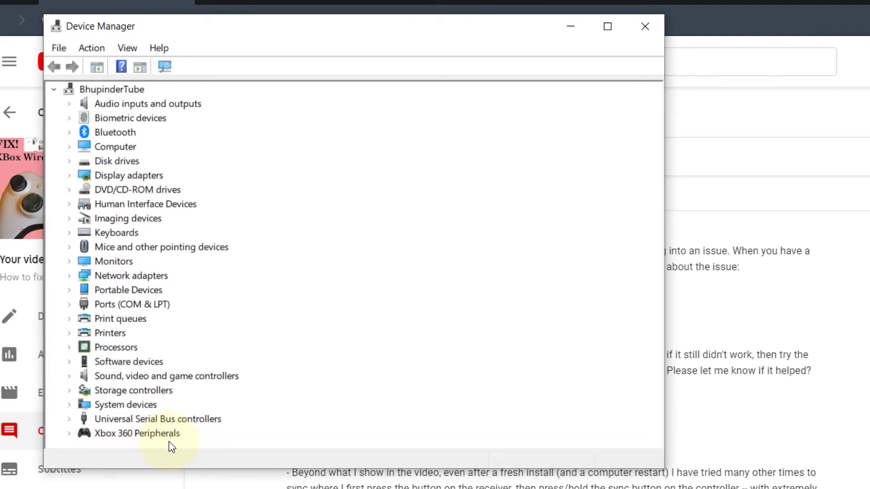
pyautogui.click(71, 435)
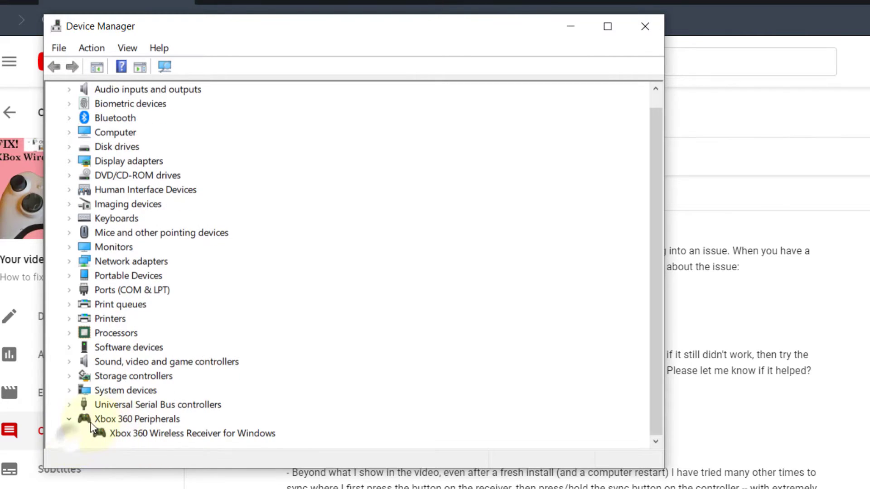
pyautogui.click(73, 420)
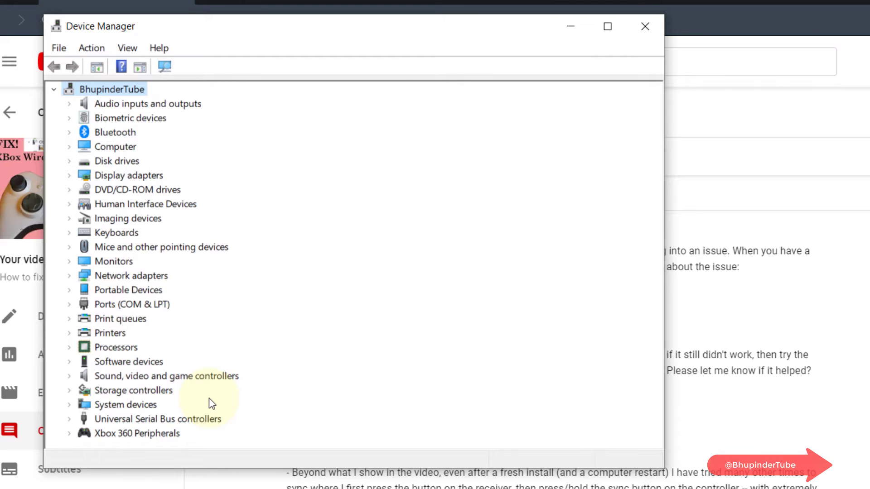
# Expand Universal Serial Bus controllers in Device Manager and examine the listed USB devices
pyautogui.click(69, 419)
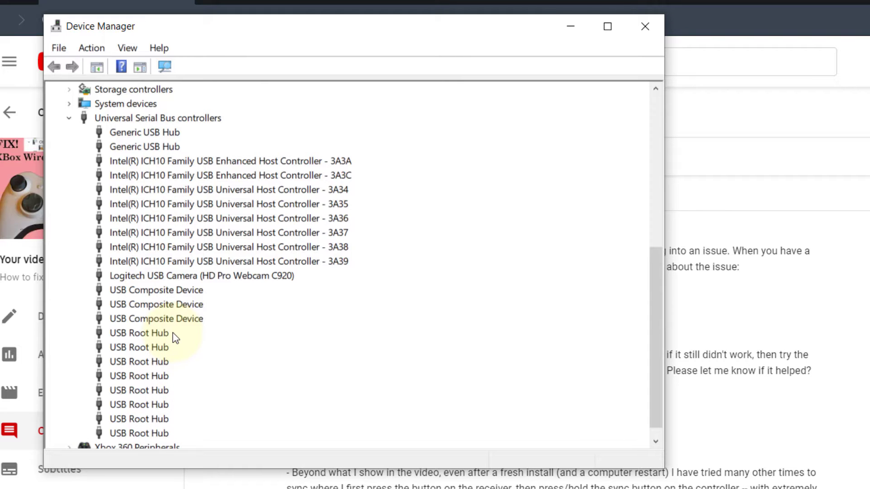
pyautogui.scroll(-1, 168, 344)
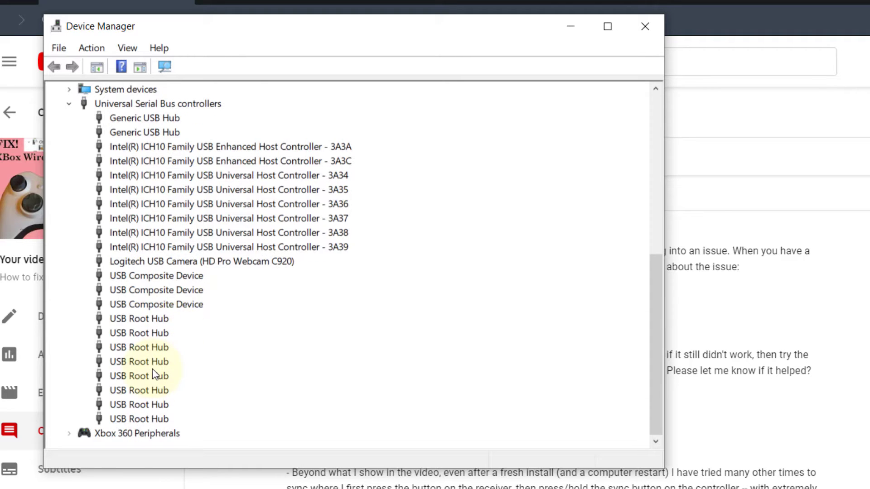
pyautogui.click(141, 435)
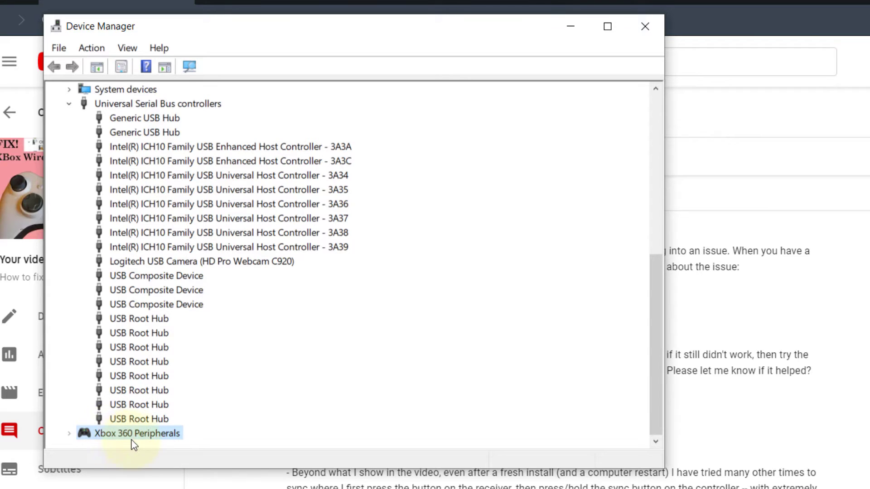
pyautogui.scroll(1, 149, 426)
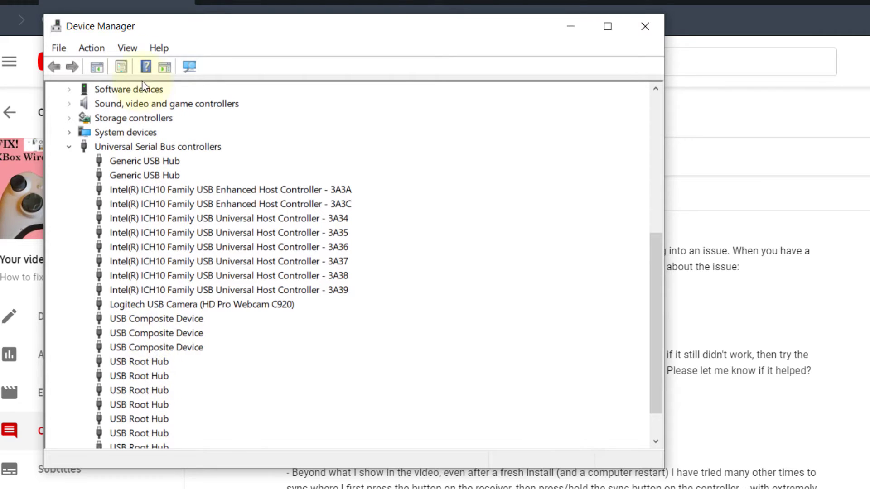
# Show hidden devices in Device Manager to list unused USB entries
pyautogui.click(131, 49)
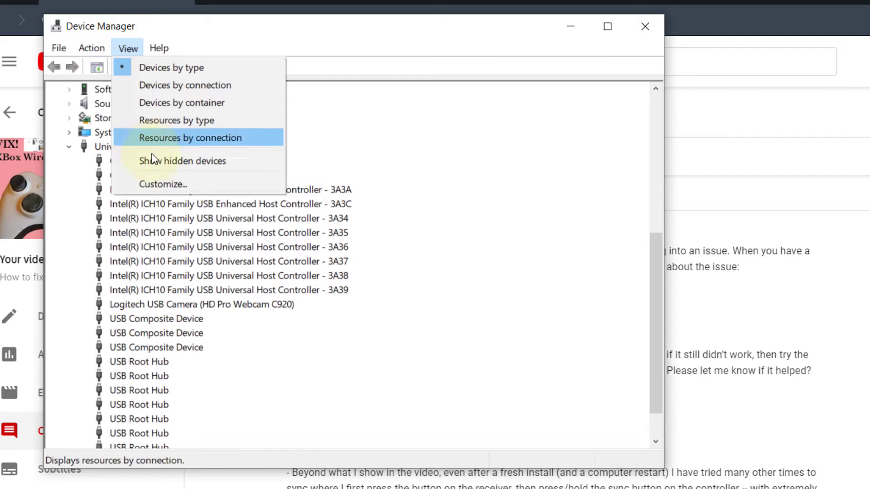
pyautogui.click(235, 162)
pyautogui.scroll(5, 212, 290)
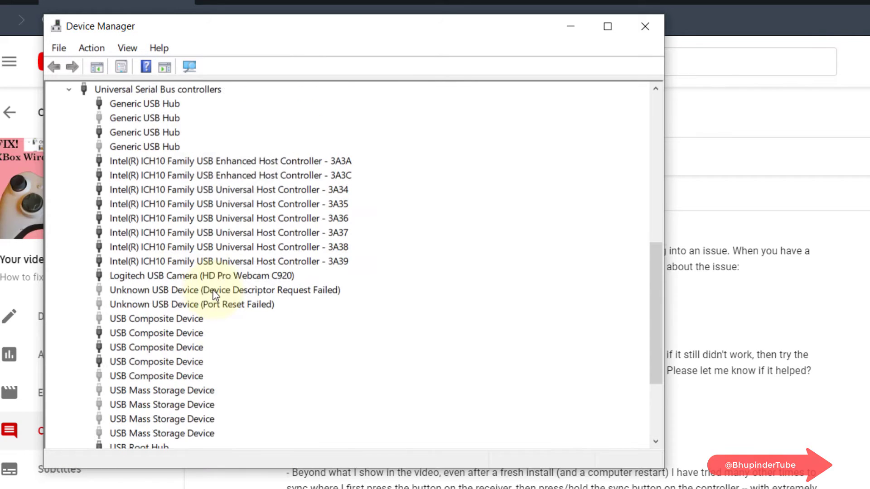
# Uninstall the first greyed-out Generic USB Hub under Universal Serial Bus controllers
pyautogui.click(149, 233)
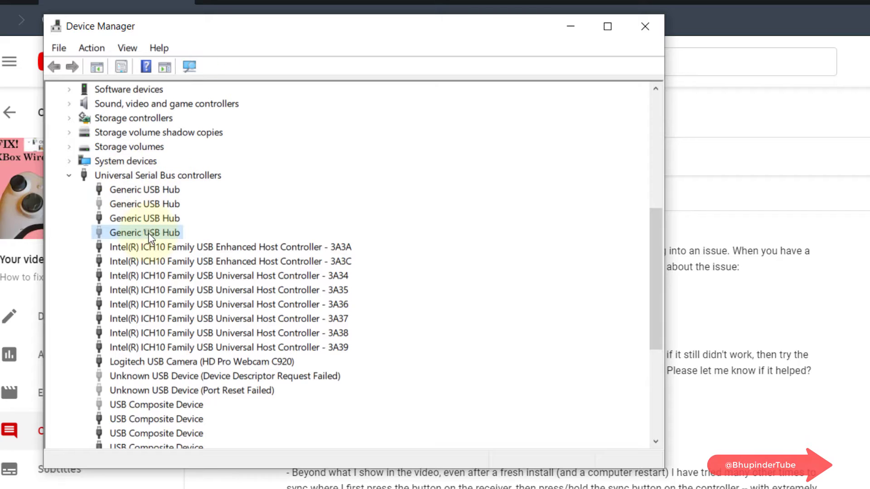
pyautogui.click(145, 206)
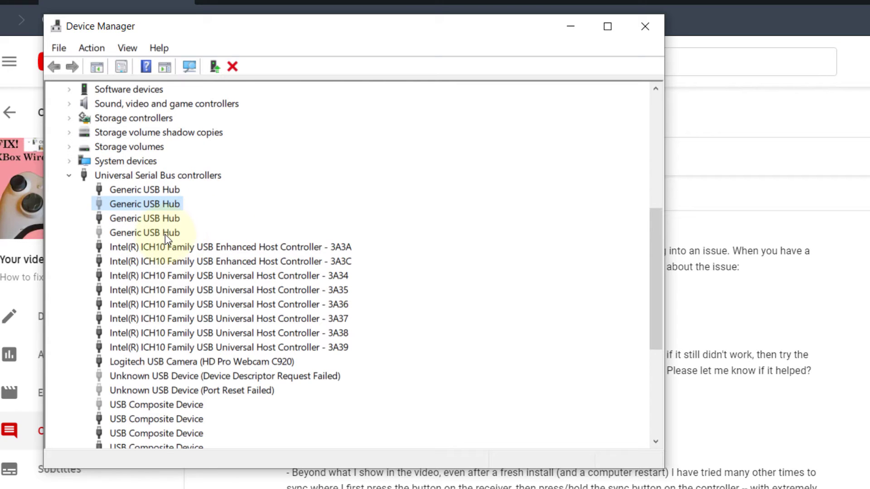
pyautogui.rightClick(142, 203)
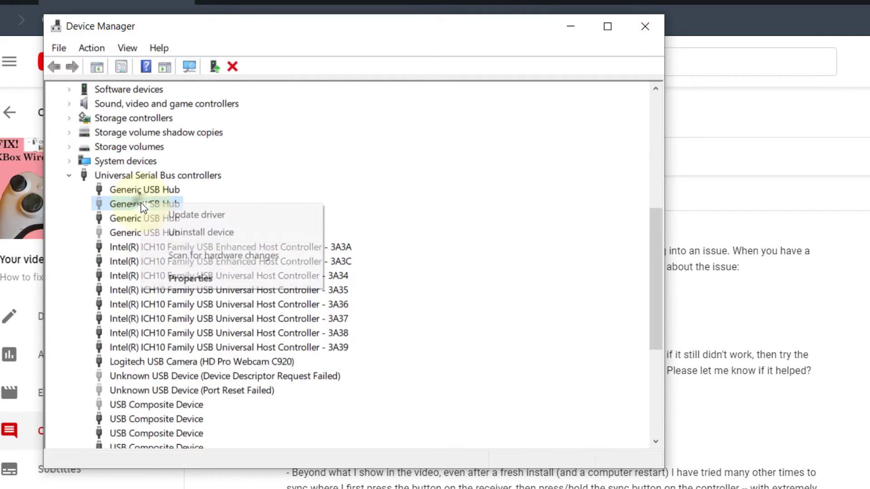
pyautogui.click(211, 233)
pyautogui.click(599, 376)
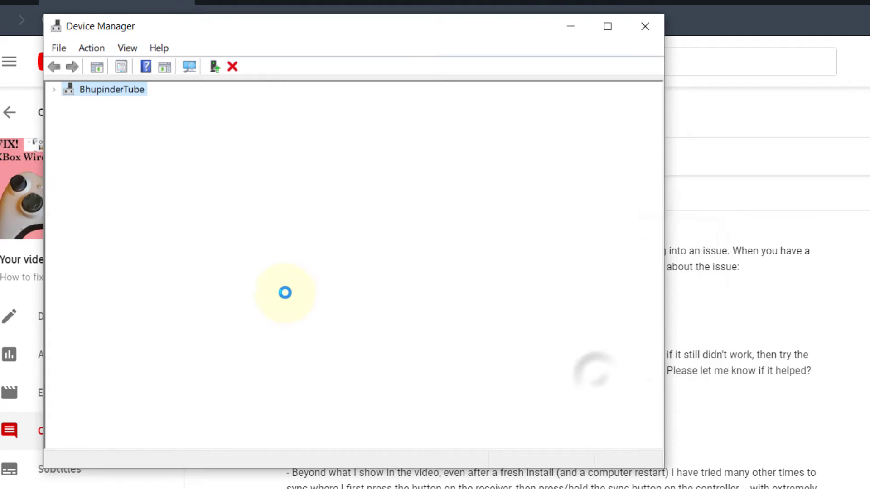
# Examine the remaining hidden devices under Ports (COM & LPT) and Universal Serial Bus controllers
pyautogui.scroll(-3, 113, 336)
pyautogui.scroll(-5, 117, 359)
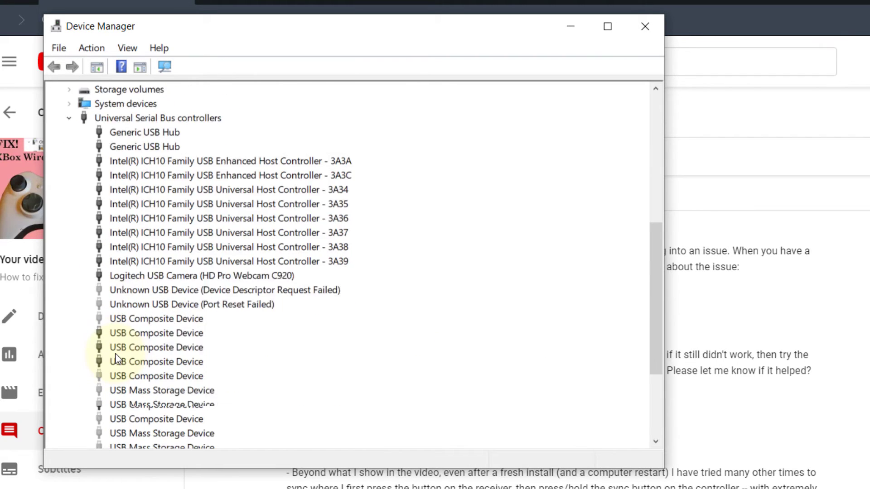
pyautogui.scroll(-2, 117, 359)
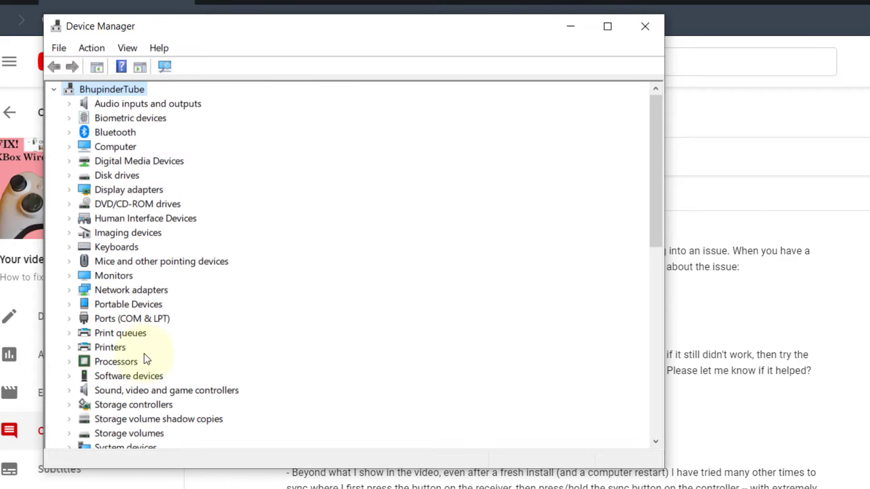
pyautogui.click(70, 319)
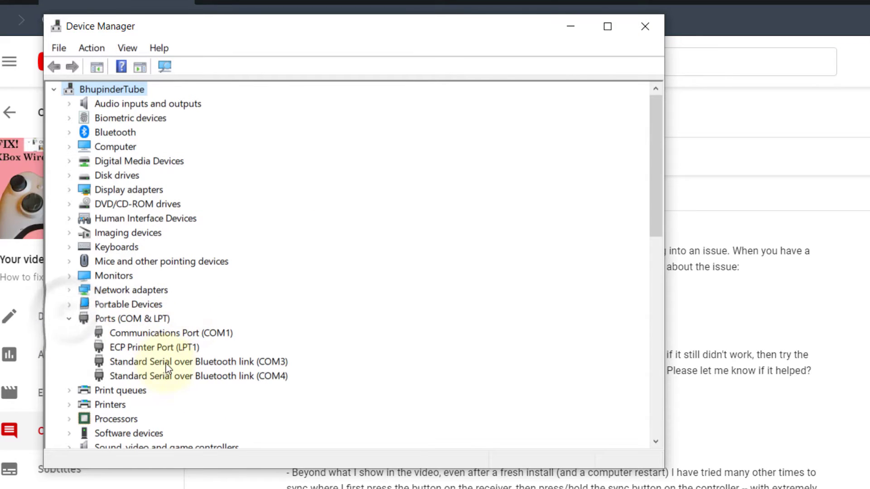
pyautogui.scroll(-12, 152, 320)
pyautogui.scroll(2, 158, 366)
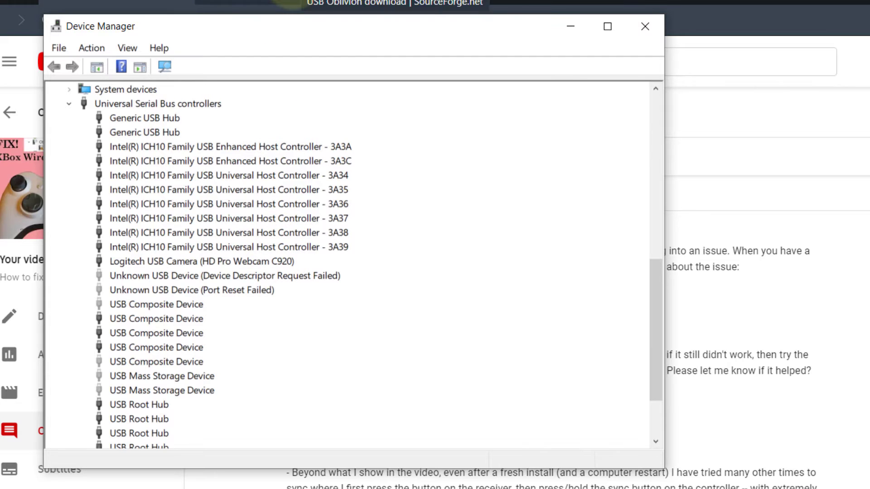
# Download USB Oblivion from its SourceForge page in the browser and extract the archive into a usboblivion-1.14.0.0 folder
pyautogui.click(275, 5)
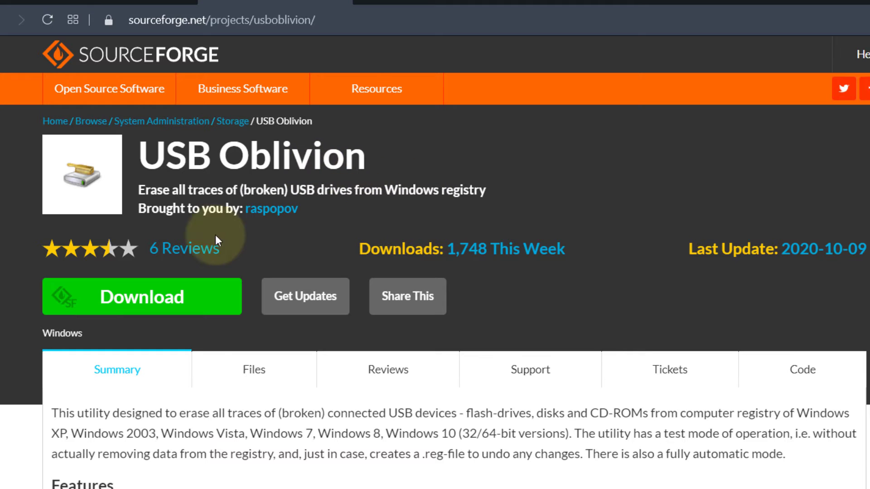
pyautogui.click(146, 298)
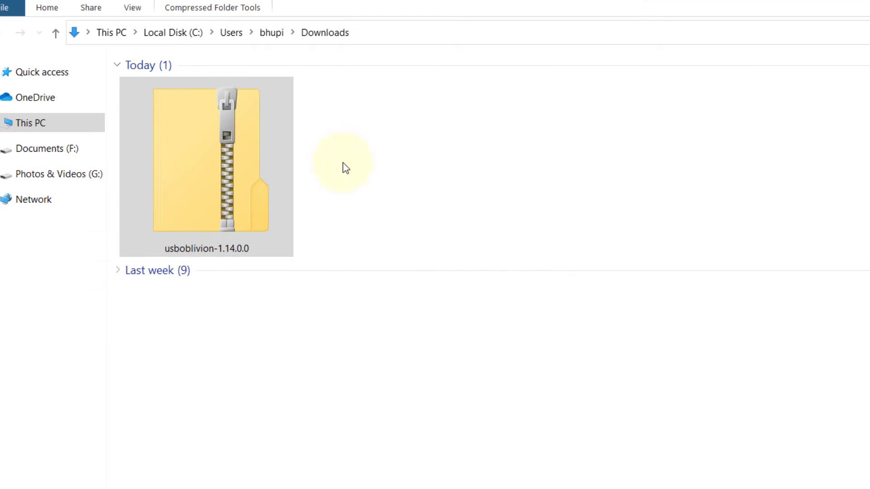
pyautogui.rightClick(207, 151)
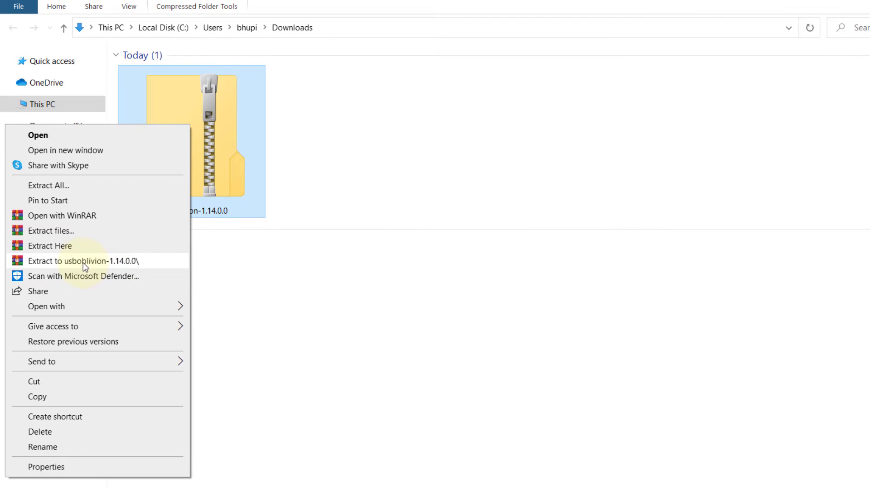
pyautogui.click(83, 262)
# Open the extracted usboblivion-1.14.0.0 folder and launch the USBOblivion64 application
pyautogui.doubleClick(341, 167)
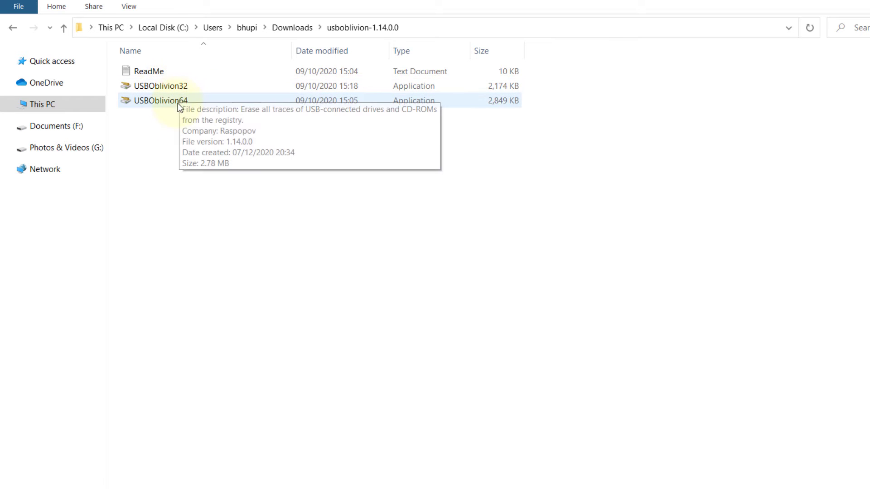
pyautogui.click(213, 101)
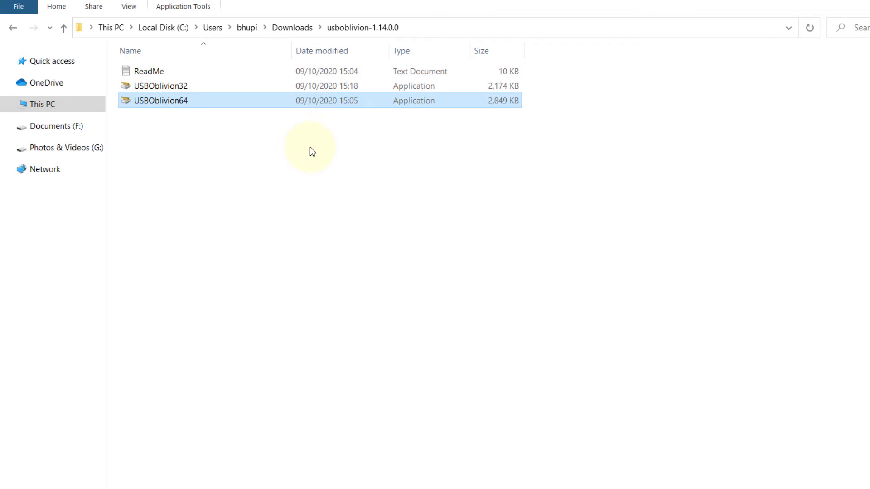
pyautogui.doubleClick(174, 102)
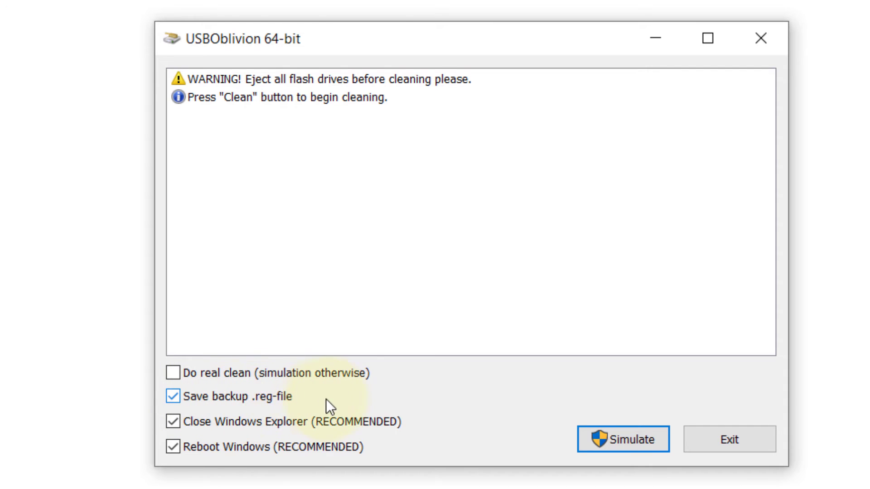
# With Device Manager closed, run the USBOblivion simulation with Close Windows Explorer and Reboot Windows turned off
pyautogui.click(258, 425)
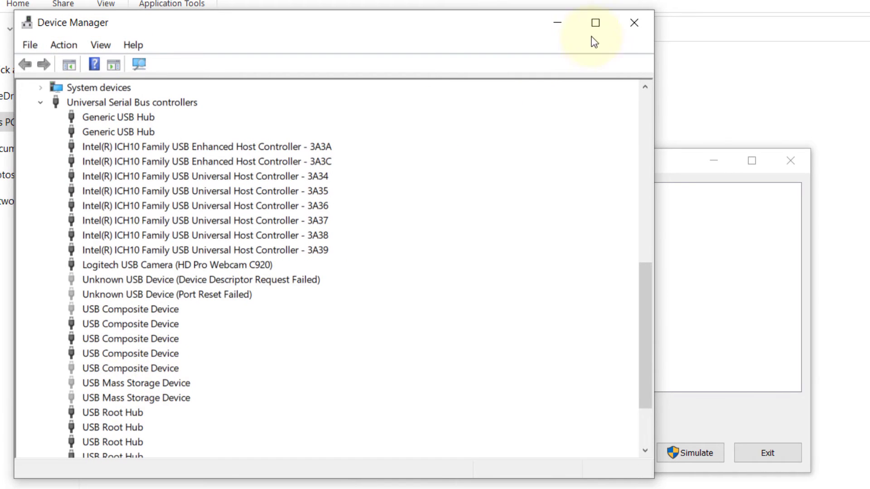
pyautogui.click(634, 23)
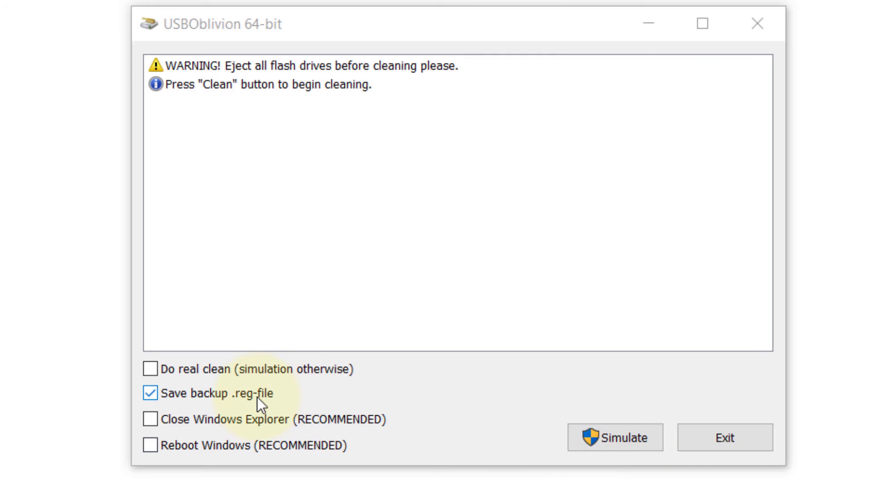
pyautogui.click(634, 436)
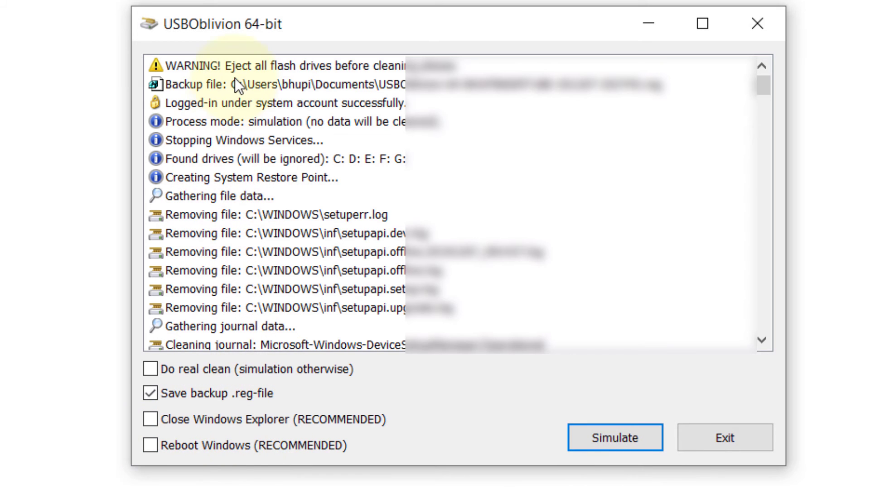
# Review the USBOblivion simulation log down to its end, returning to its window in front of Device Manager
pyautogui.scroll(-15, 206, 204)
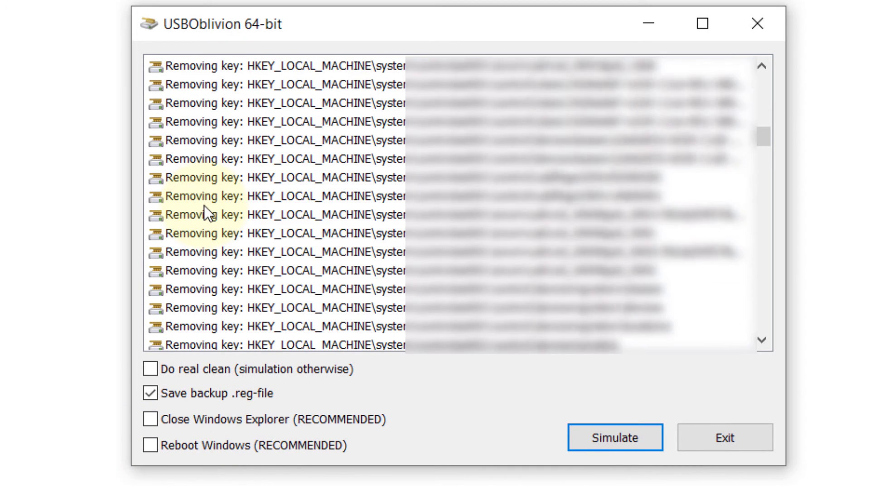
pyautogui.scroll(-10, 204, 205)
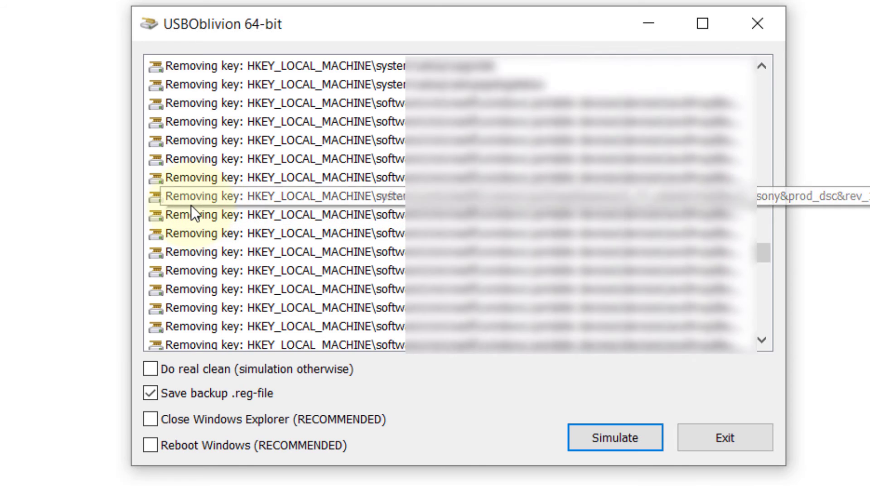
pyautogui.scroll(-10, 189, 205)
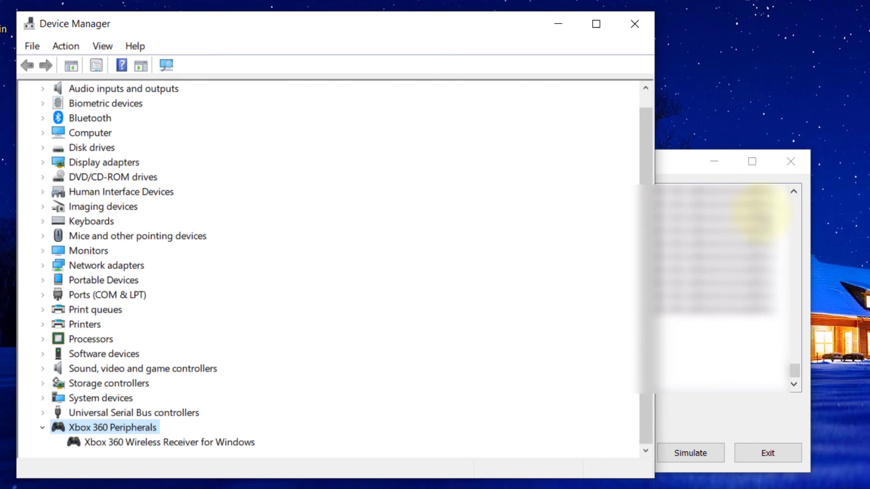
pyautogui.click(680, 162)
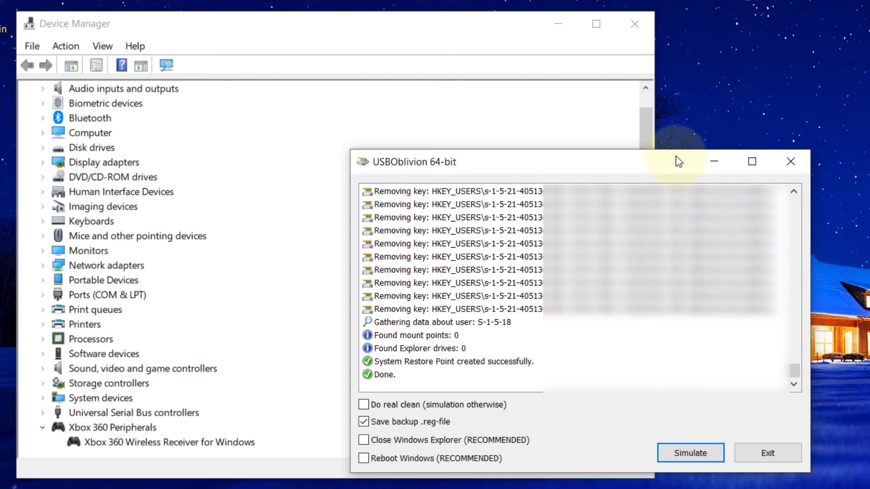